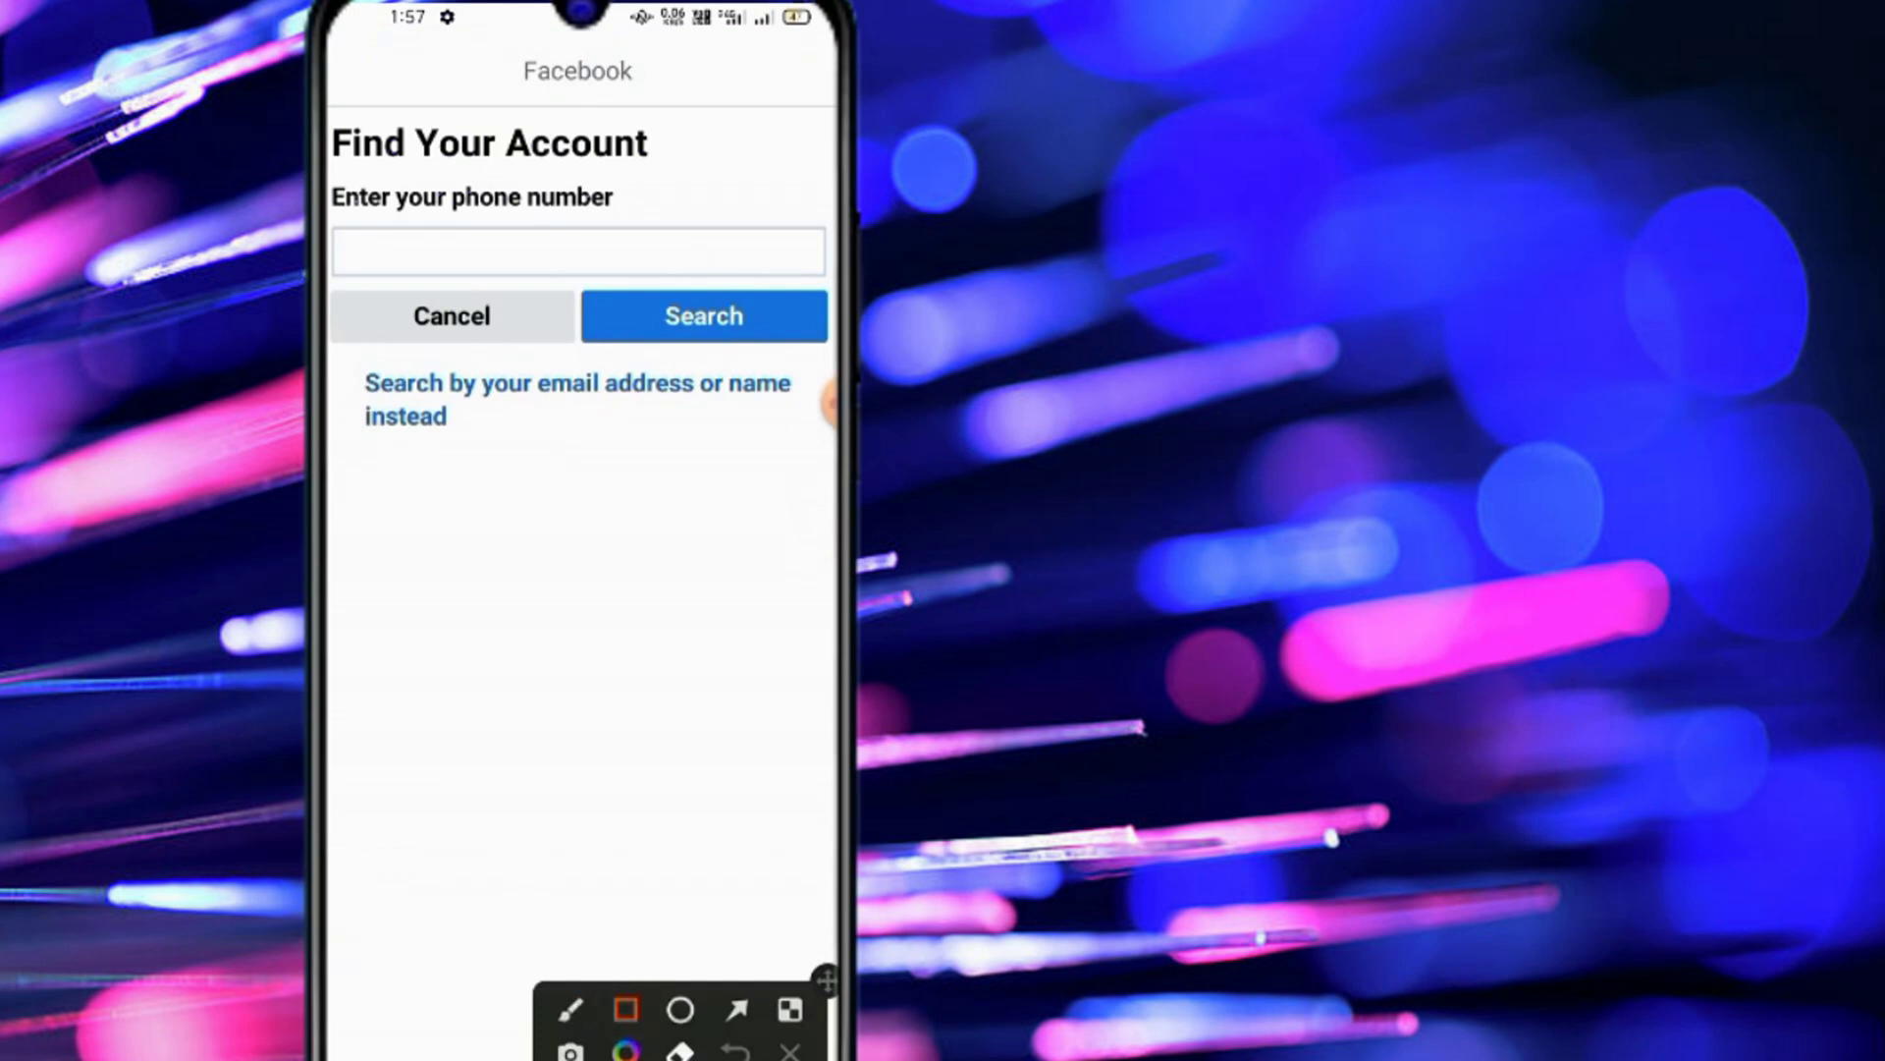
Highlight the 'Search by your email address or name instead' option on the Find Your Account page.
{"action": "left_click_drag", "start_coordinate": [362, 369], "coordinate": [814, 438]}
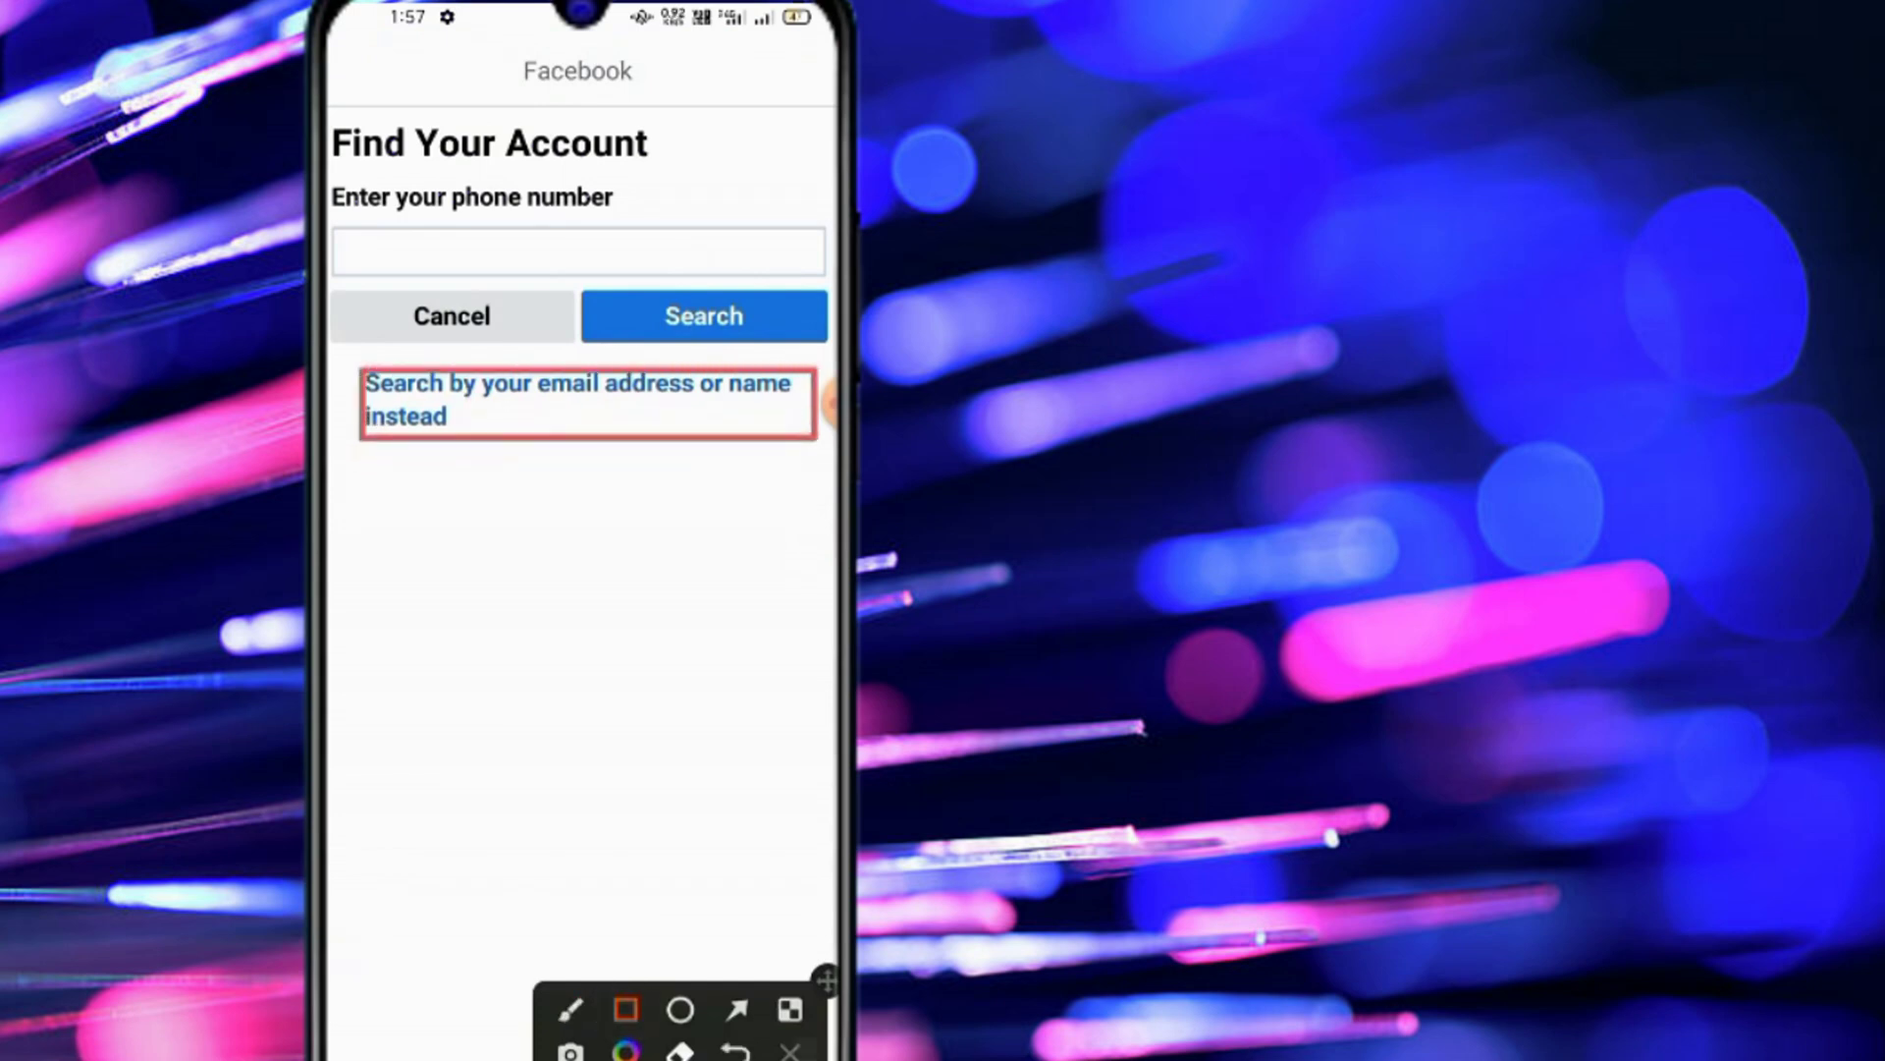